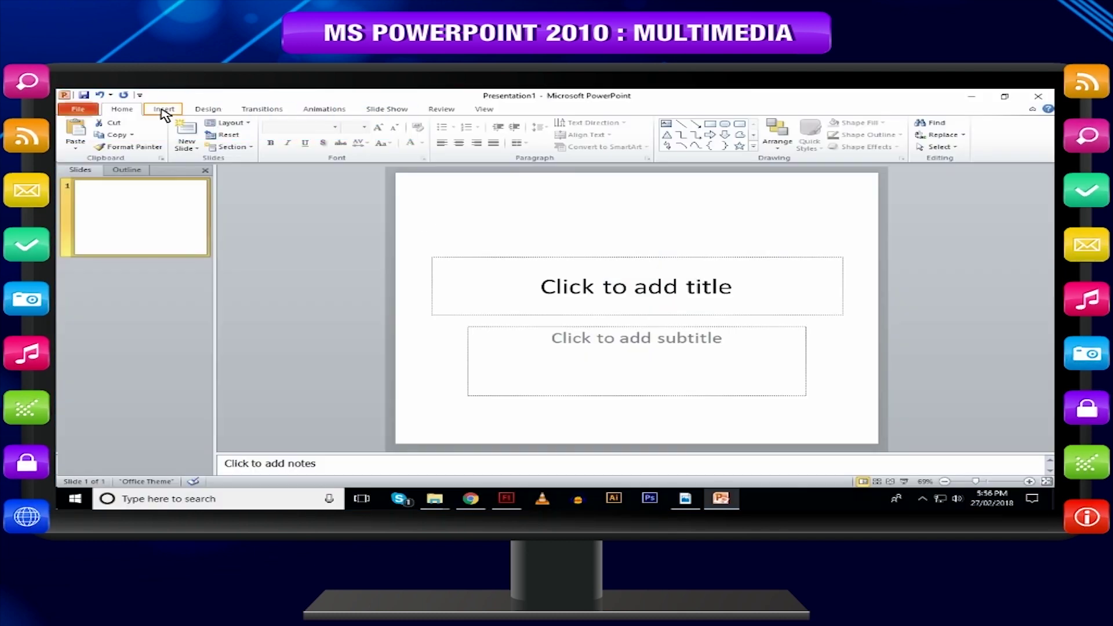
Insert picture file 20 (Working On My Desktop) onto the first slide
{"action": "left_click", "coordinate": [165, 112]}
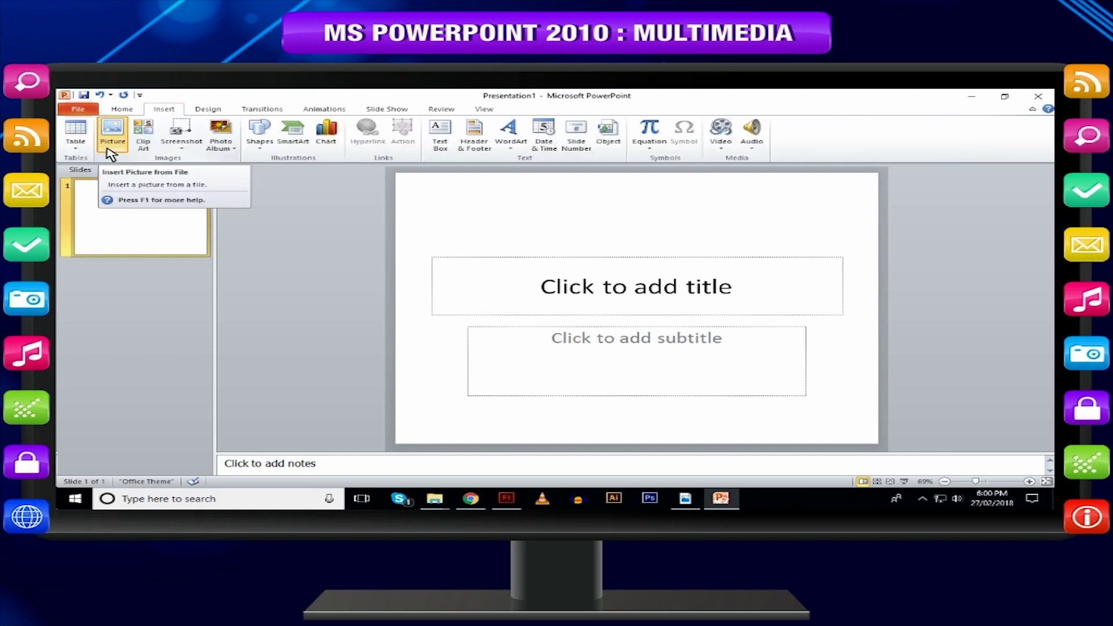
{"action": "left_click", "coordinate": [112, 134]}
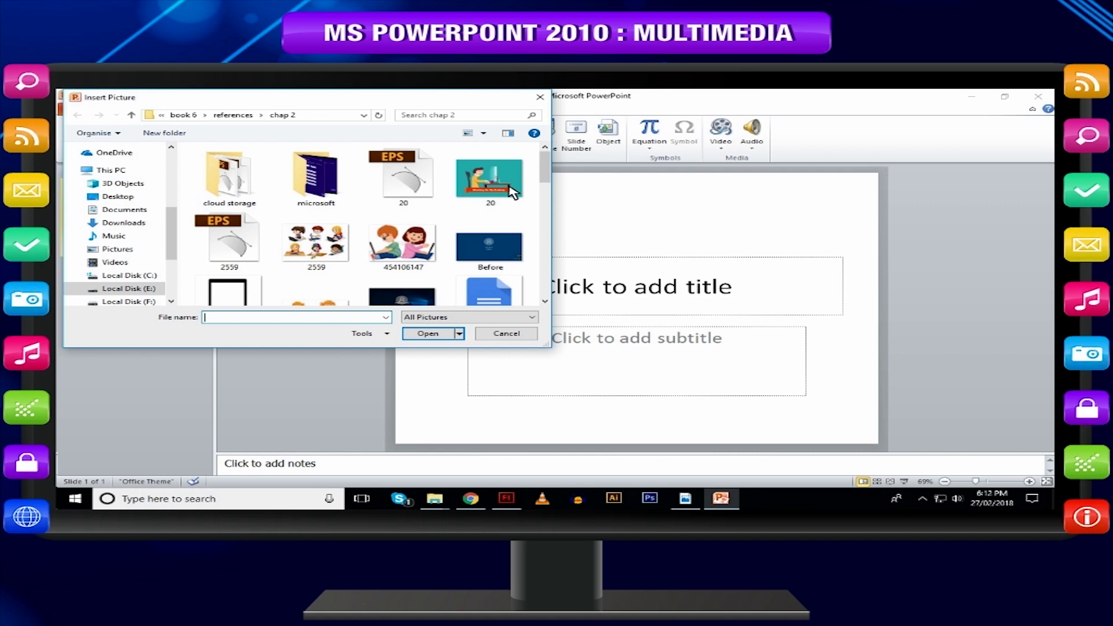
{"action": "left_click", "coordinate": [502, 204]}
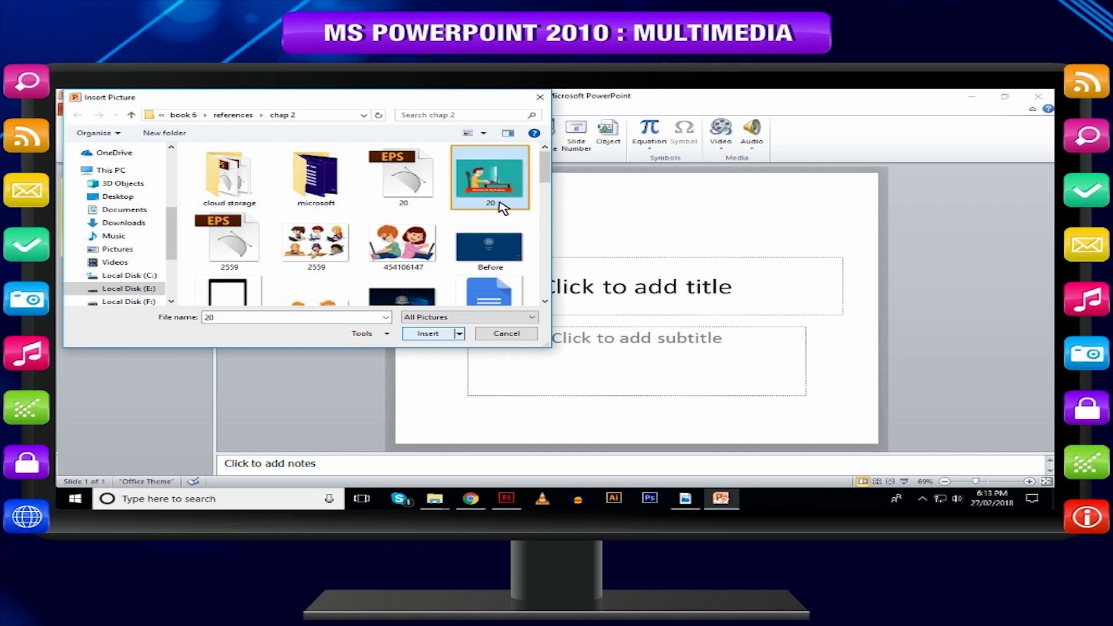
{"action": "left_click", "coordinate": [448, 335]}
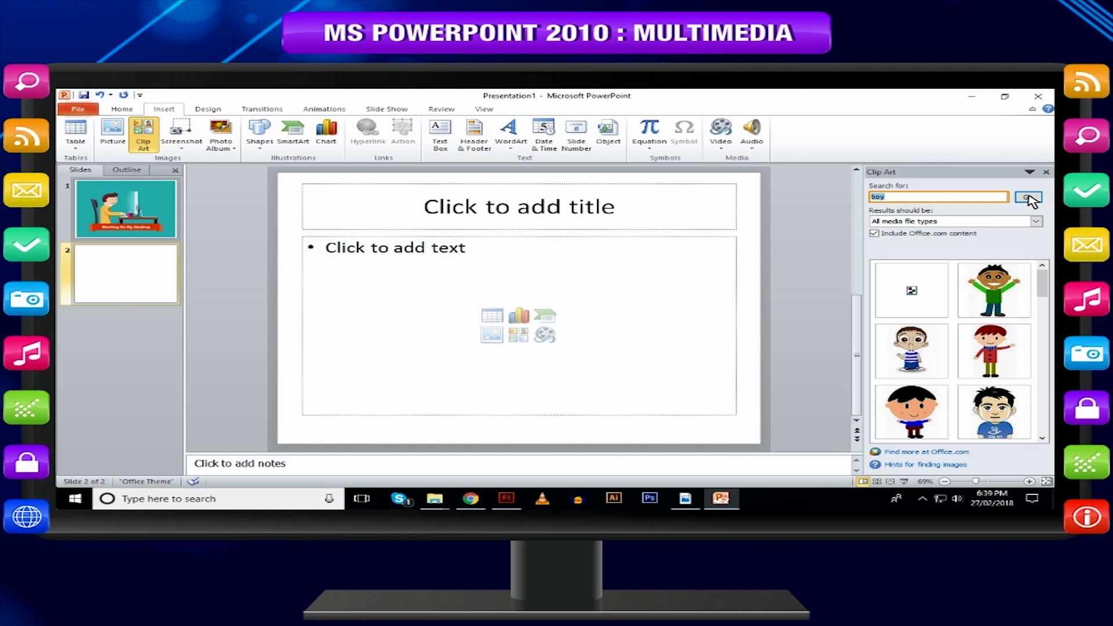
Place the striped-shirt cartoon boy clip art on slide 2
{"action": "left_click", "coordinate": [935, 364]}
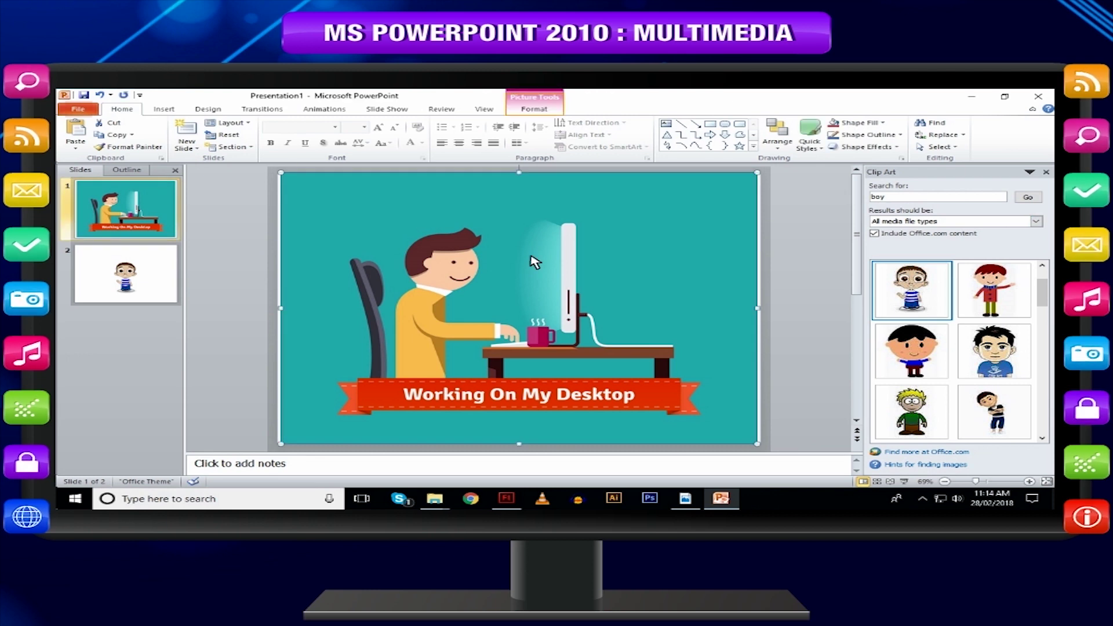
Open Corrections for the desktop picture and browse the full Picture Styles gallery
{"action": "left_click", "coordinate": [545, 109]}
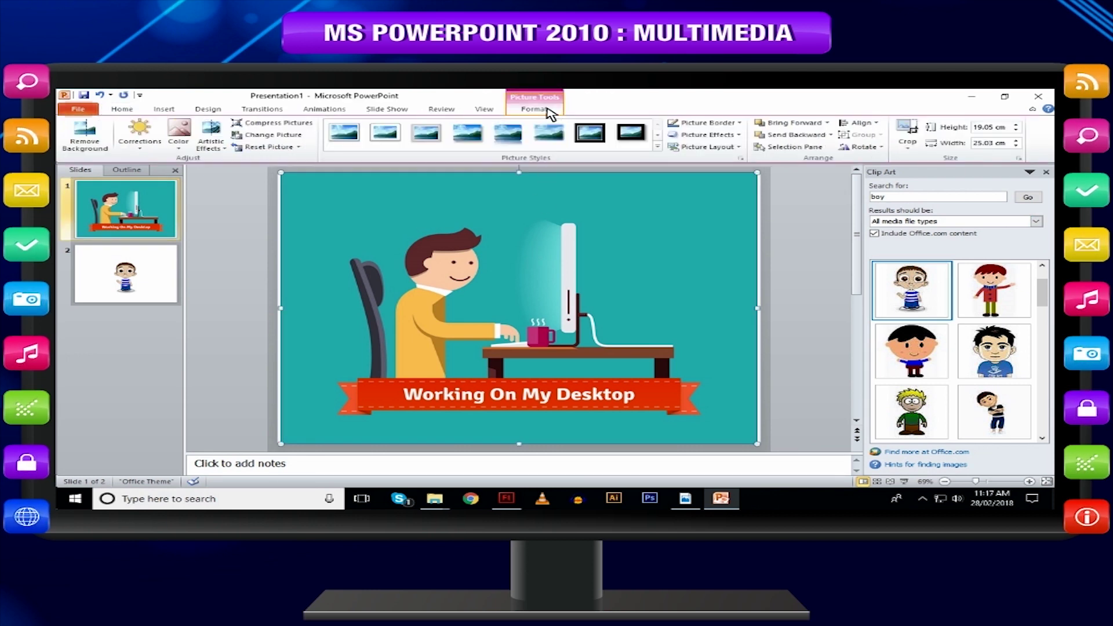
{"action": "left_click", "coordinate": [140, 140]}
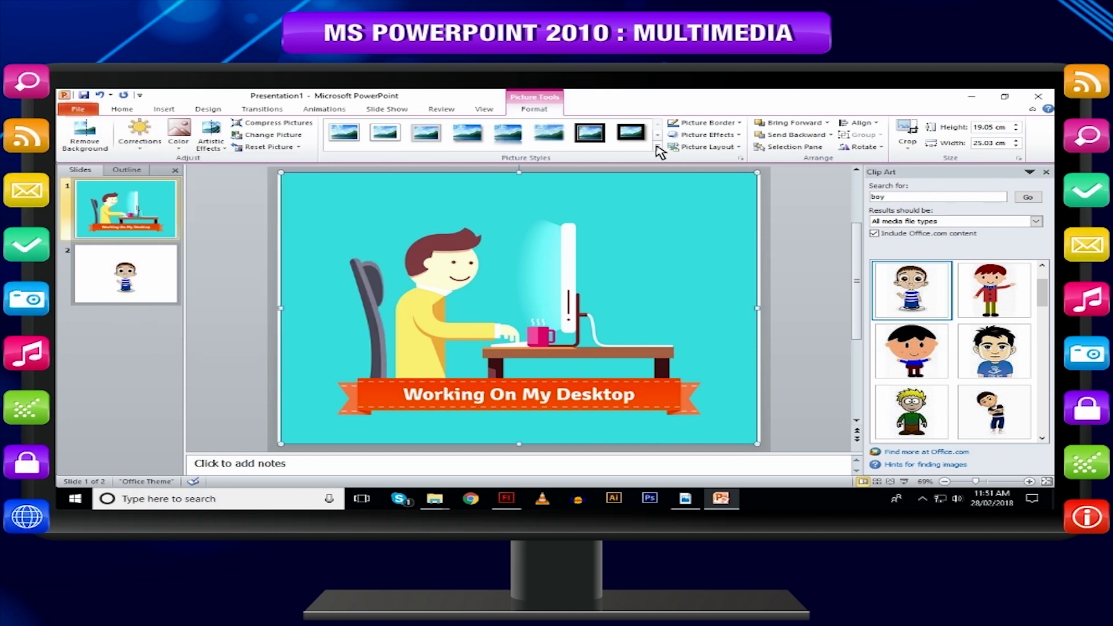
{"action": "left_click", "coordinate": [660, 152]}
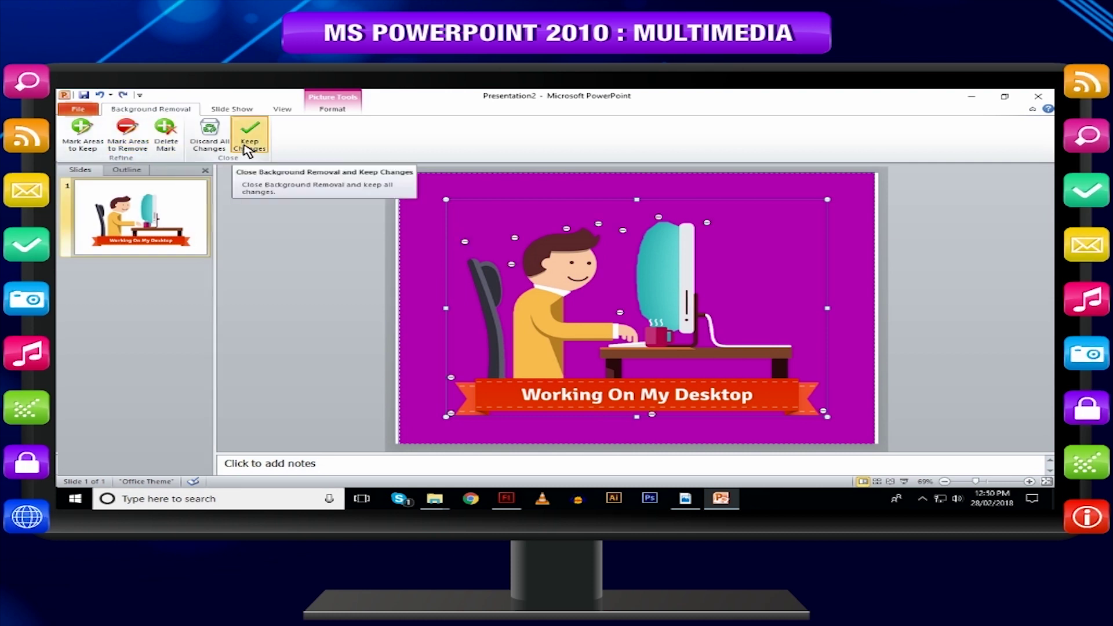
Keep the background removal changes and apply Brightness +20%, Contrast 0%
{"action": "left_click", "coordinate": [248, 149]}
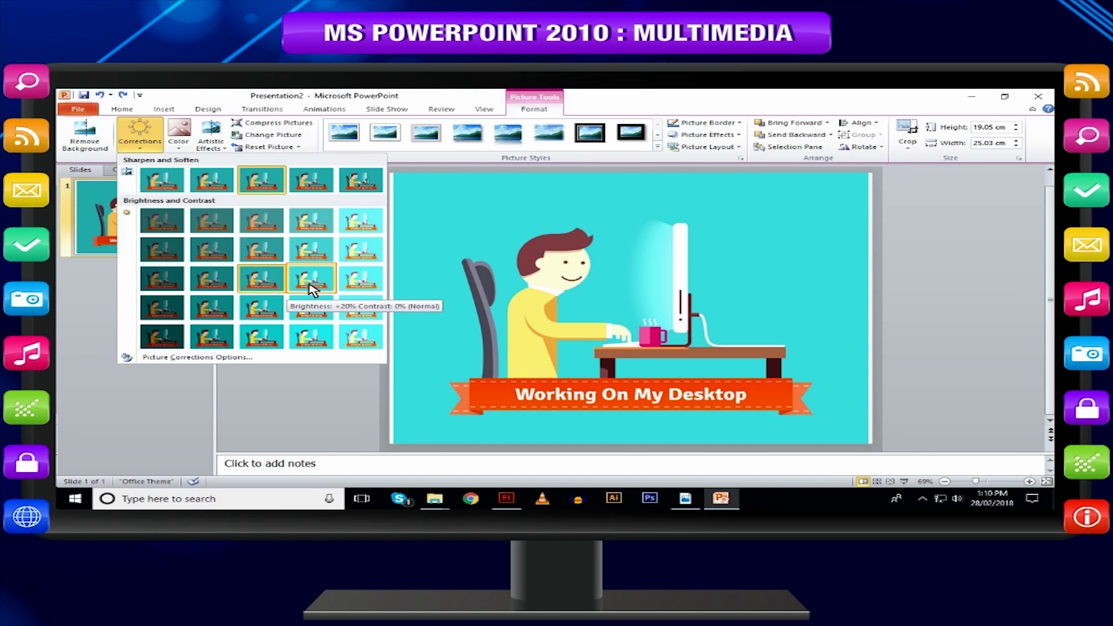
{"action": "left_click", "coordinate": [313, 288]}
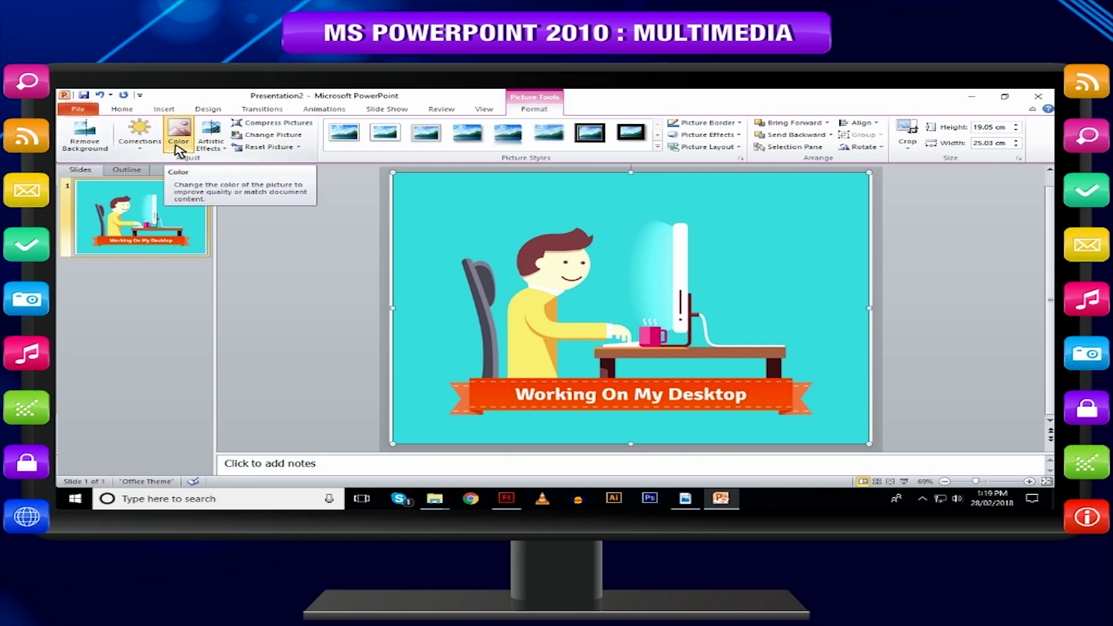
Recolour the desktop picture to Sepia and apply a dark artistic effect
{"action": "left_click", "coordinate": [178, 142]}
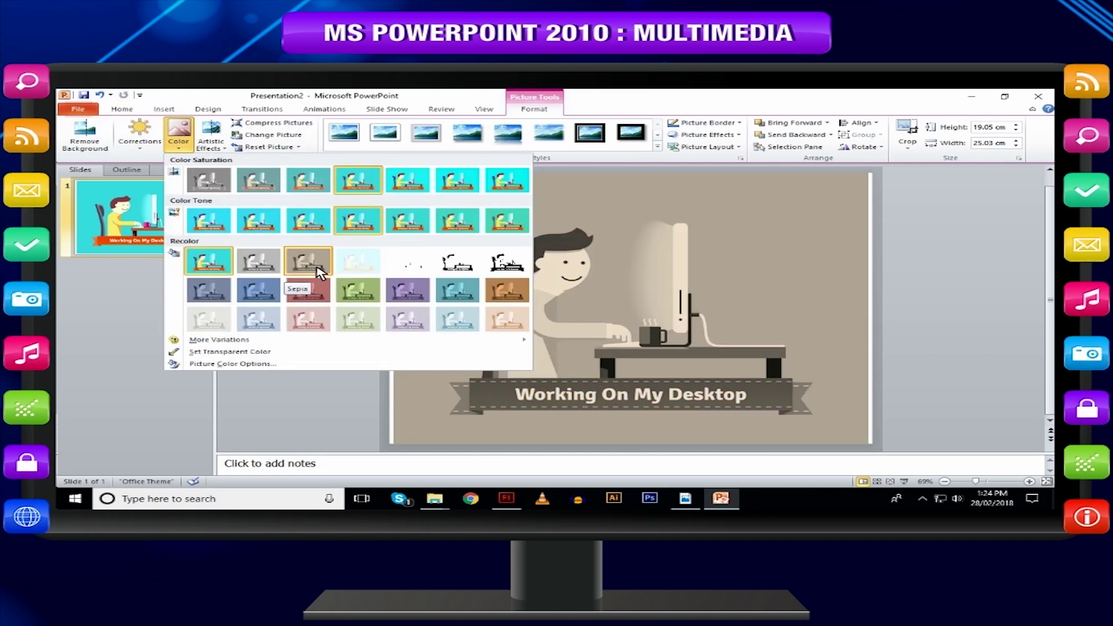
{"action": "left_click", "coordinate": [319, 272]}
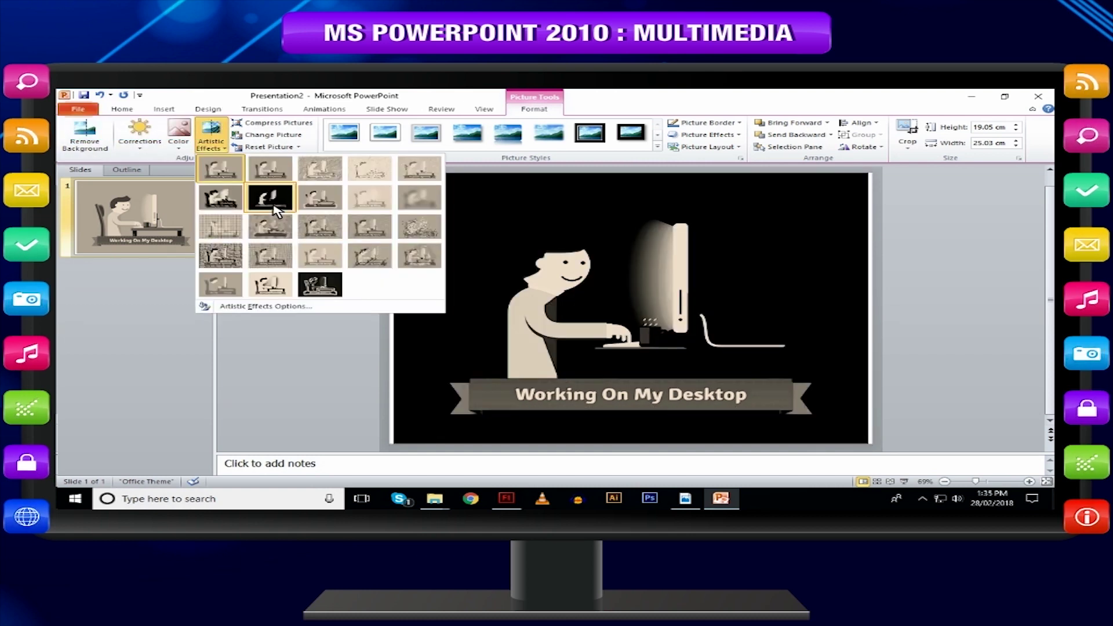
{"action": "left_click", "coordinate": [275, 209]}
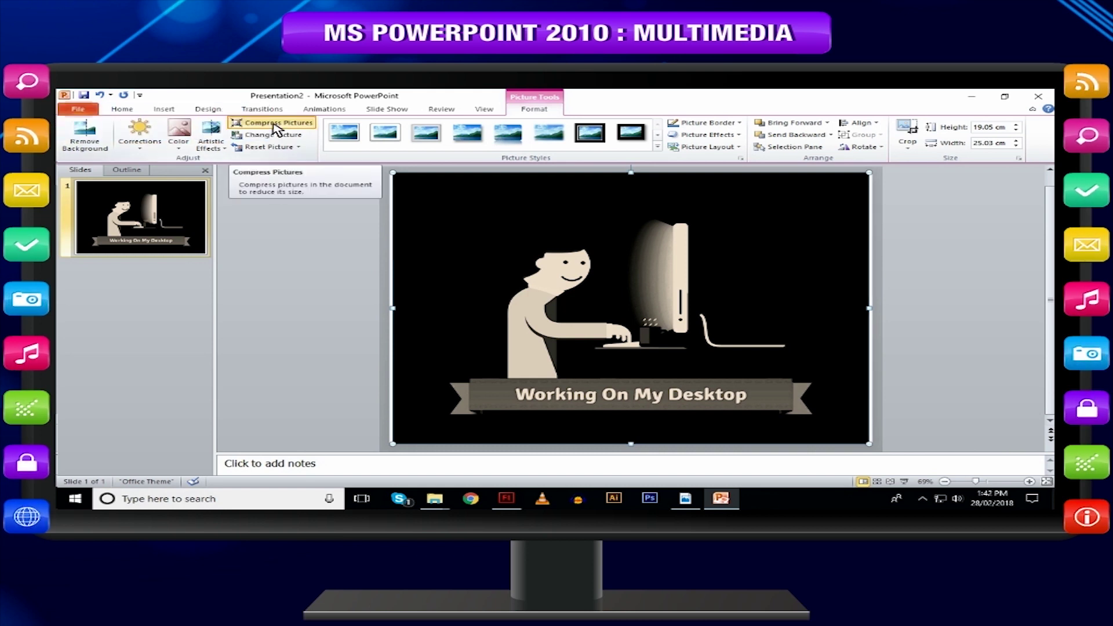
Compress the picture, replace it with image 2559, and reset its formatting
{"action": "left_click", "coordinate": [277, 123]}
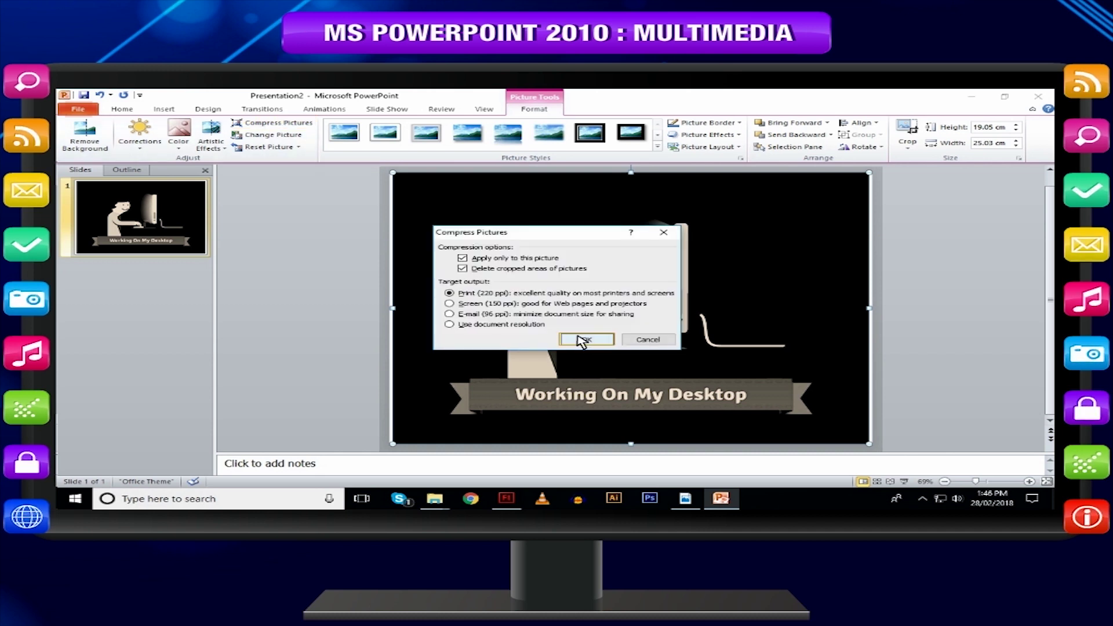
{"action": "left_click", "coordinate": [581, 339]}
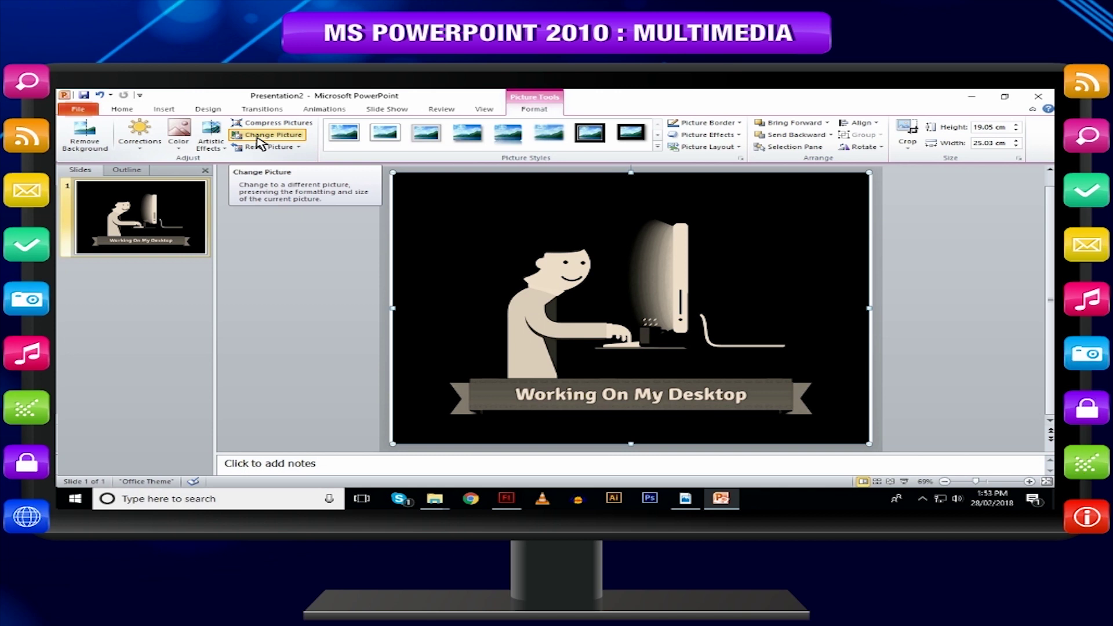
{"action": "left_click", "coordinate": [429, 334]}
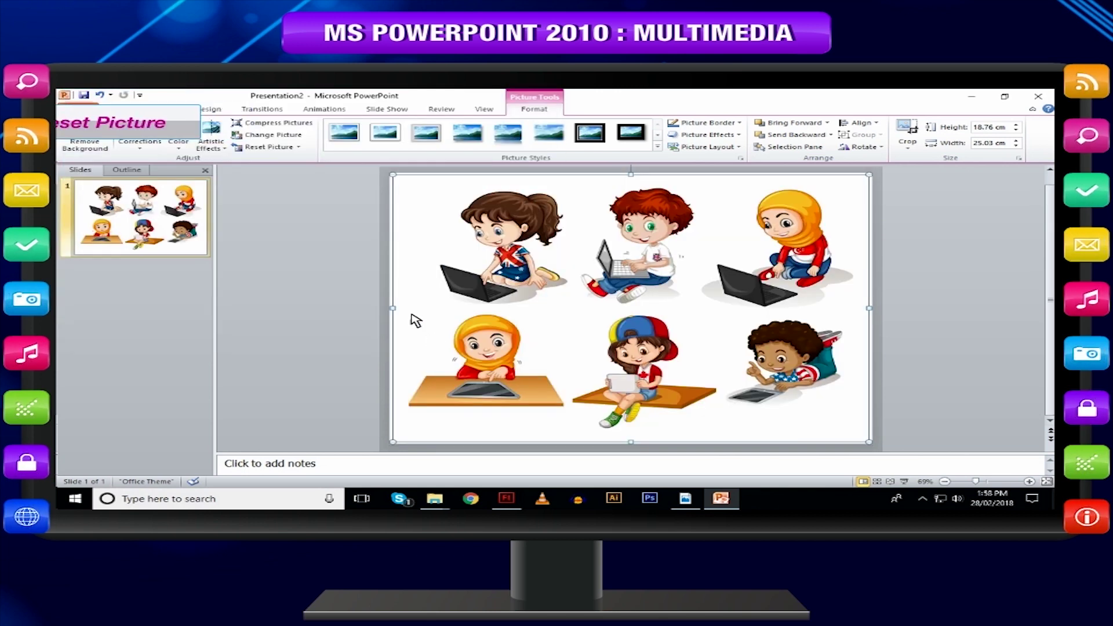
{"action": "left_click", "coordinate": [259, 147]}
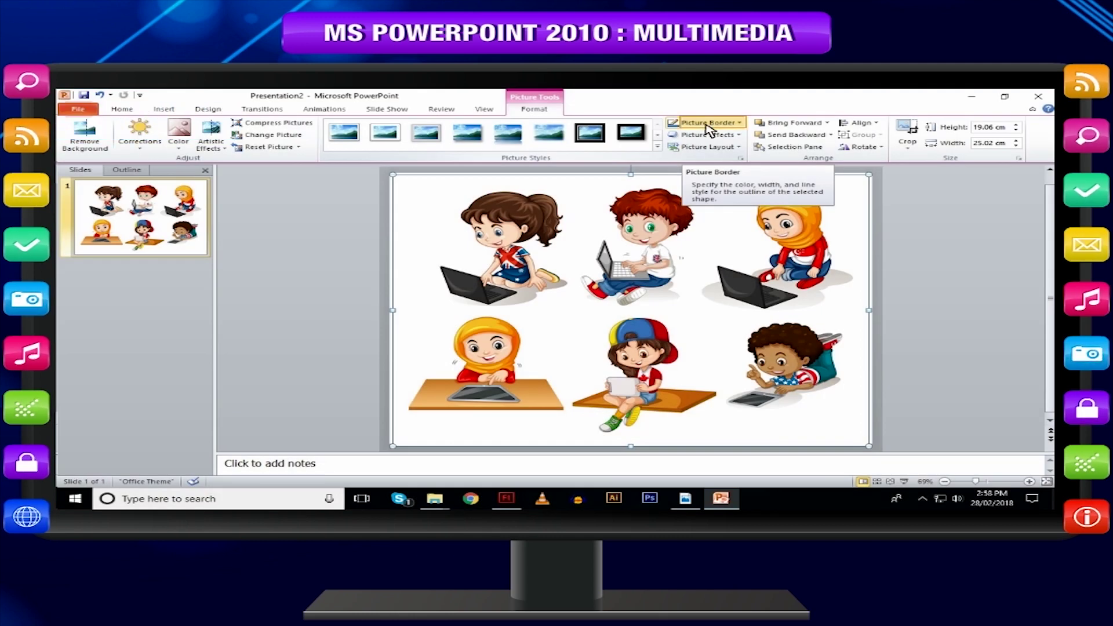
Give the children picture a thick black framed picture style
{"action": "left_click", "coordinate": [707, 125]}
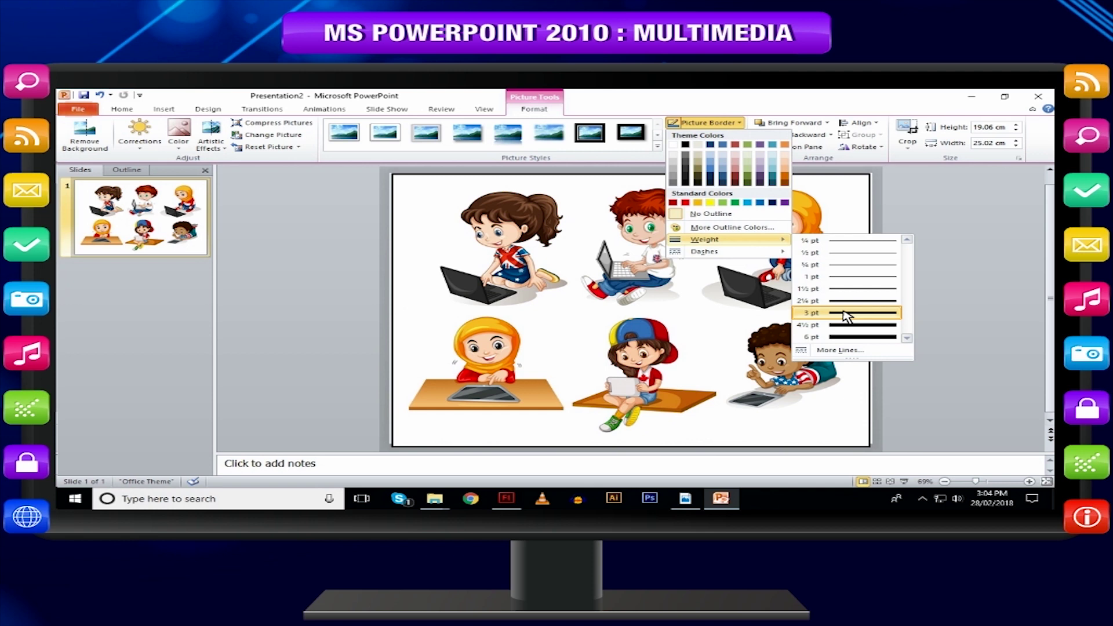
{"action": "mouse_move", "coordinate": [704, 251]}
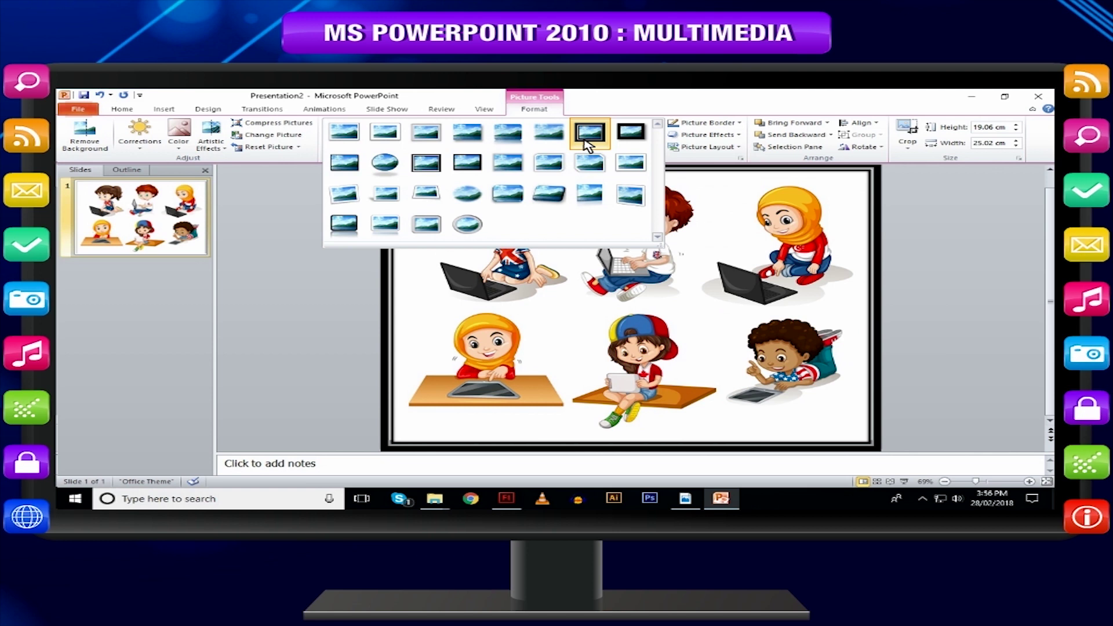
{"action": "left_click", "coordinate": [589, 133]}
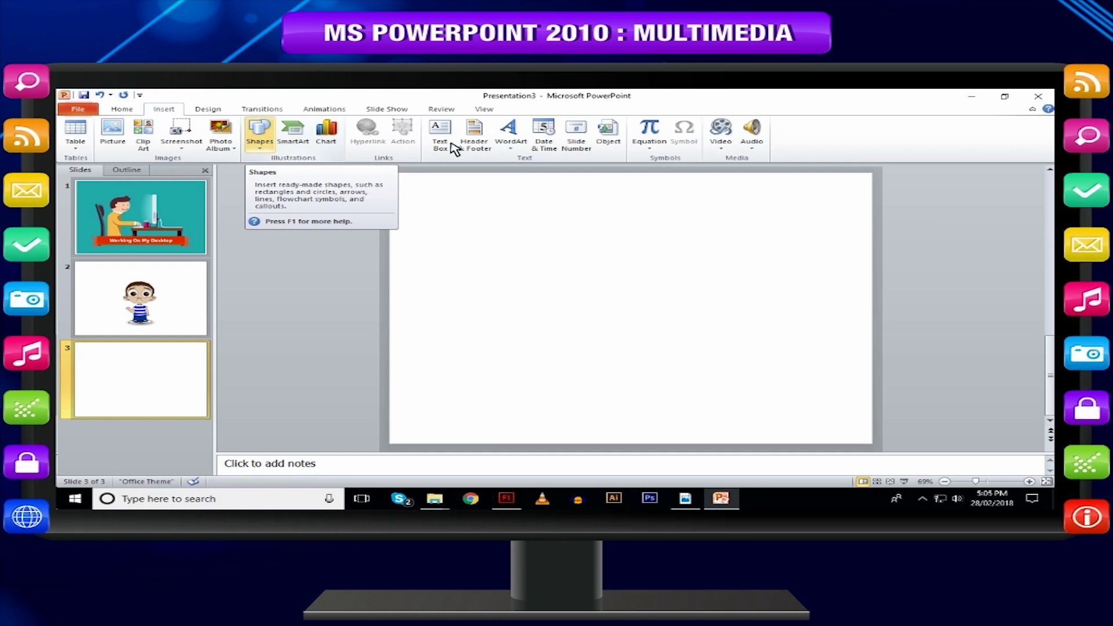
Draw a Notched Right Arrow shape across the blank third slide
{"action": "left_click", "coordinate": [259, 144]}
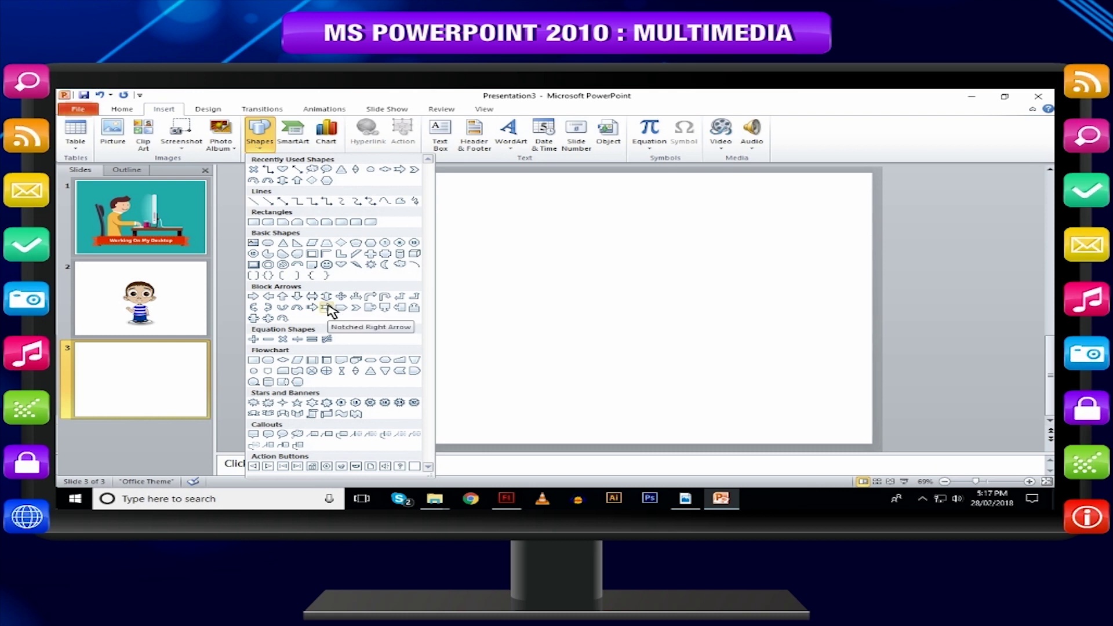
{"action": "left_click", "coordinate": [328, 308]}
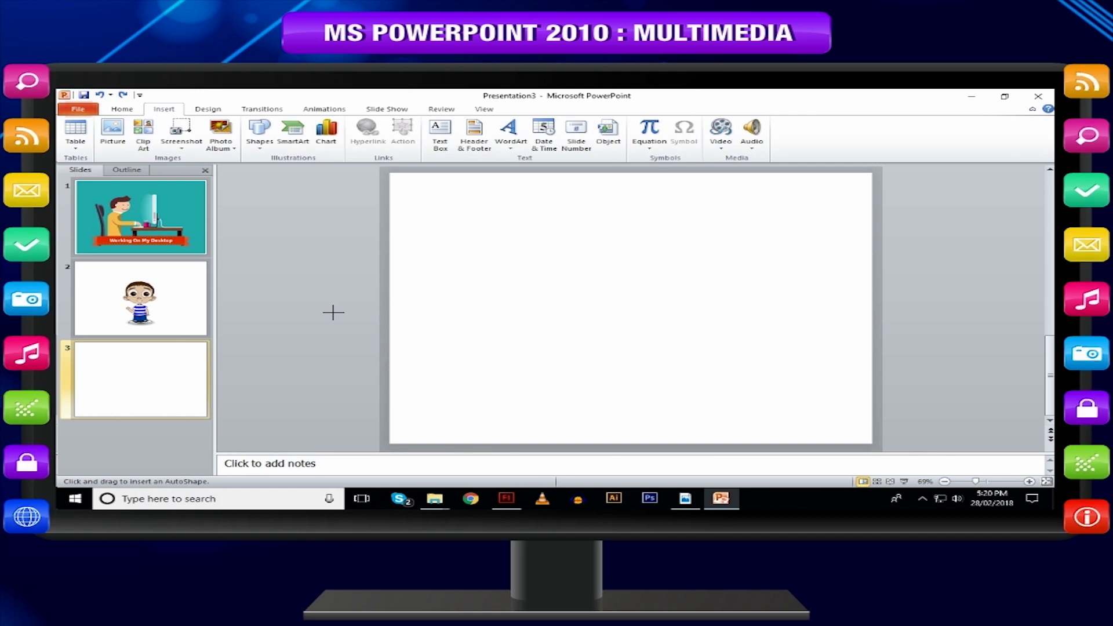
{"action": "left_click_drag", "start_coordinate": [531, 274], "coordinate": [732, 349]}
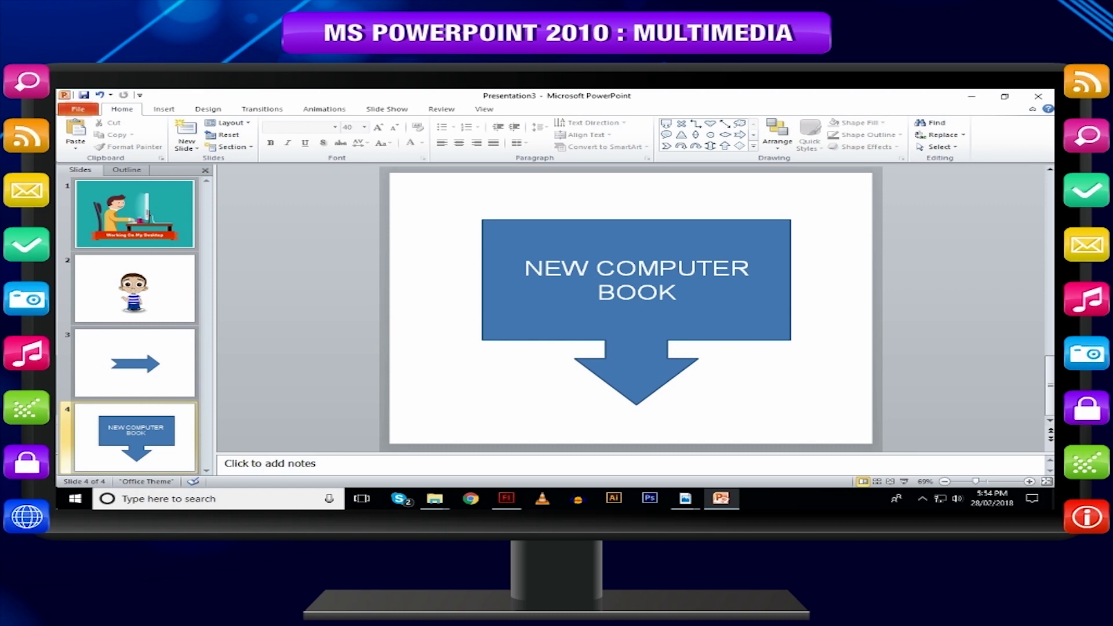
Edit the down-arrow callout's text to read 'NEW COMPUTER BOOKS'
{"action": "right_click", "coordinate": [723, 234]}
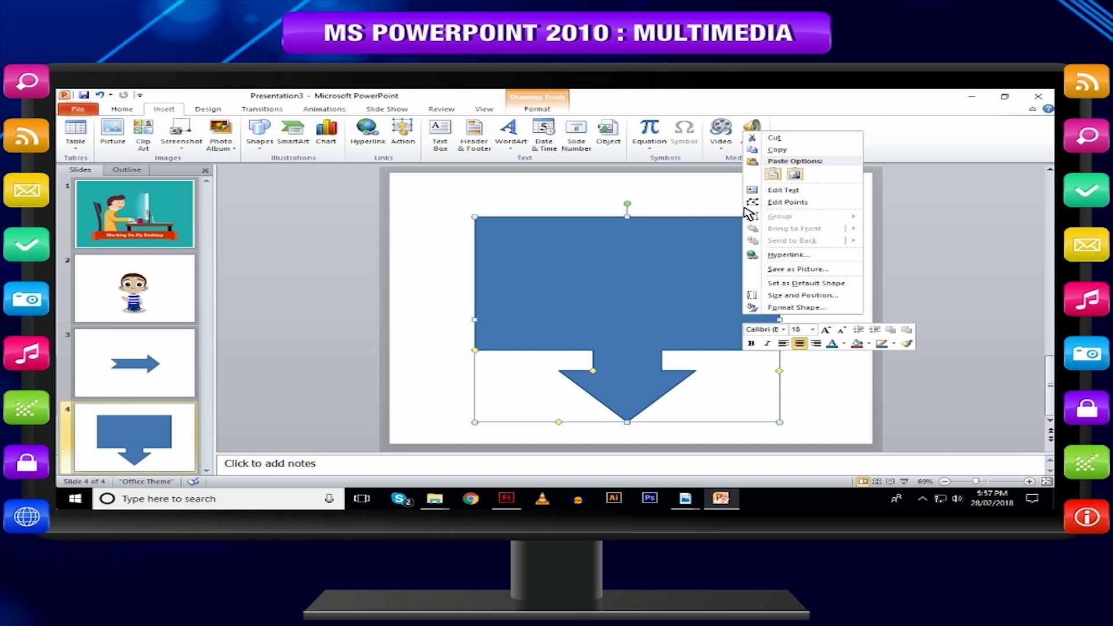
{"action": "right_click", "coordinate": [665, 236]}
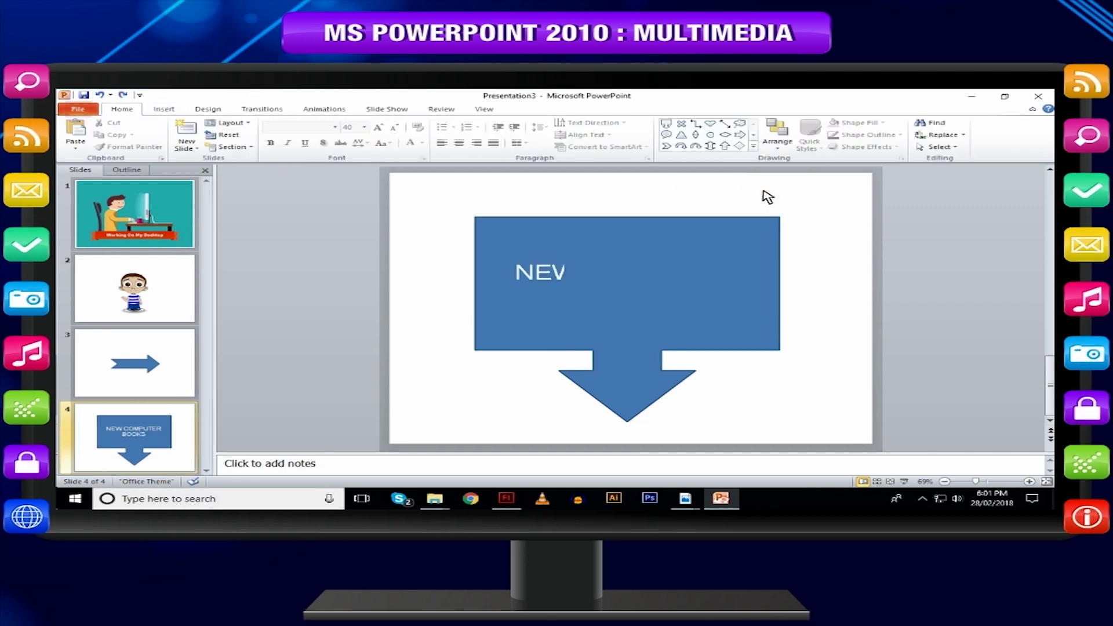
{"action": "type", "text": "COMPUTER BOOK"}
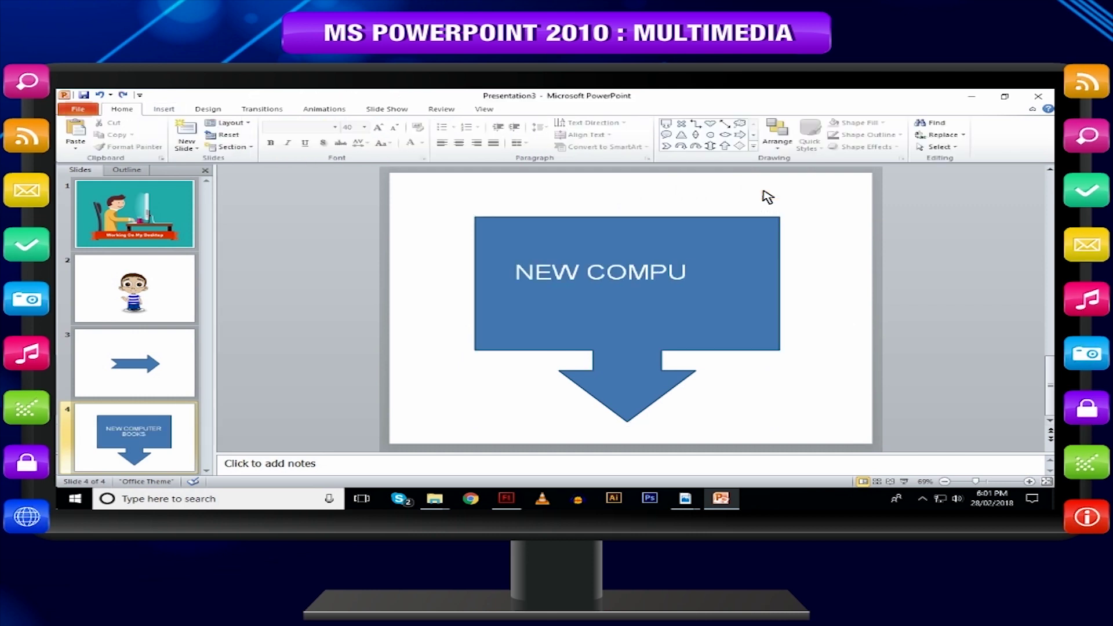
{"action": "type", "text": "S"}
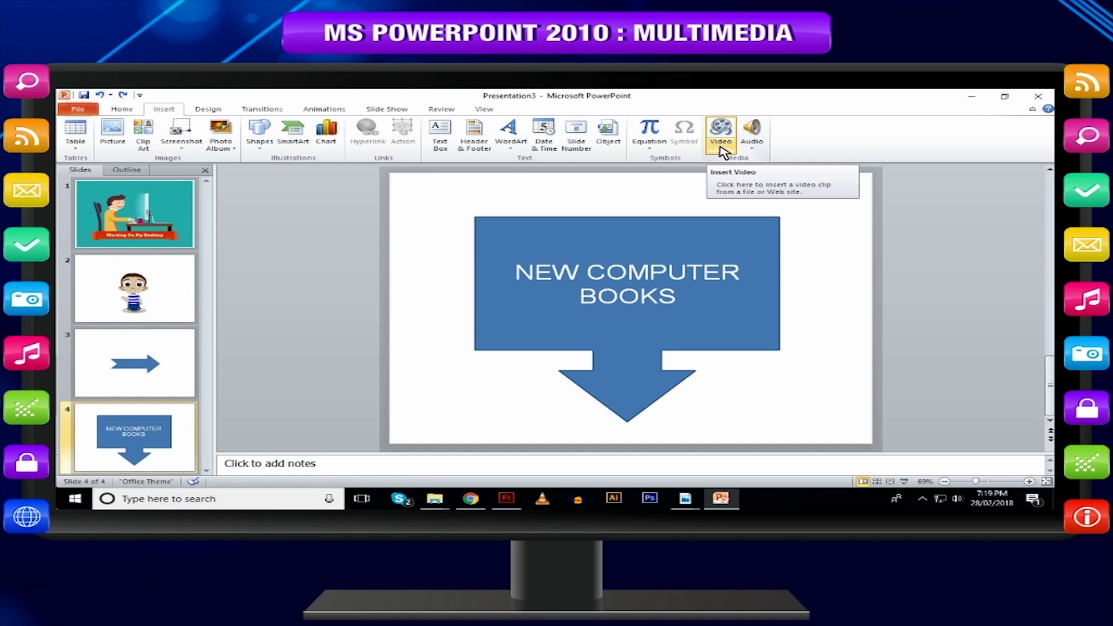
Try Video from File and Audio from File, then start the slide show broadcast
{"action": "left_click", "coordinate": [722, 149]}
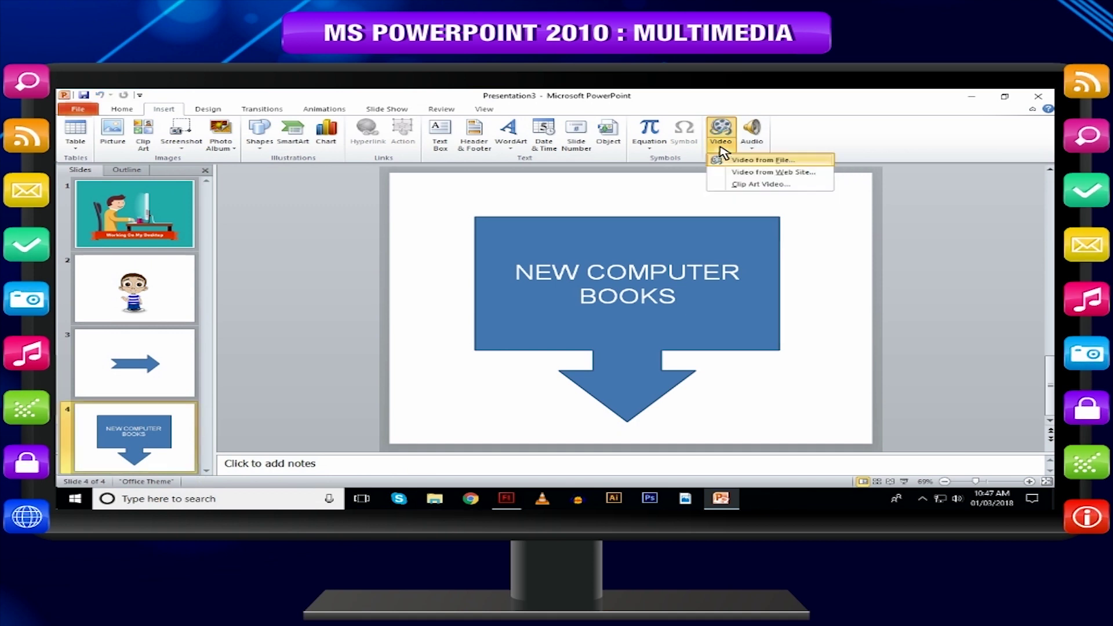
{"action": "left_click", "coordinate": [800, 161]}
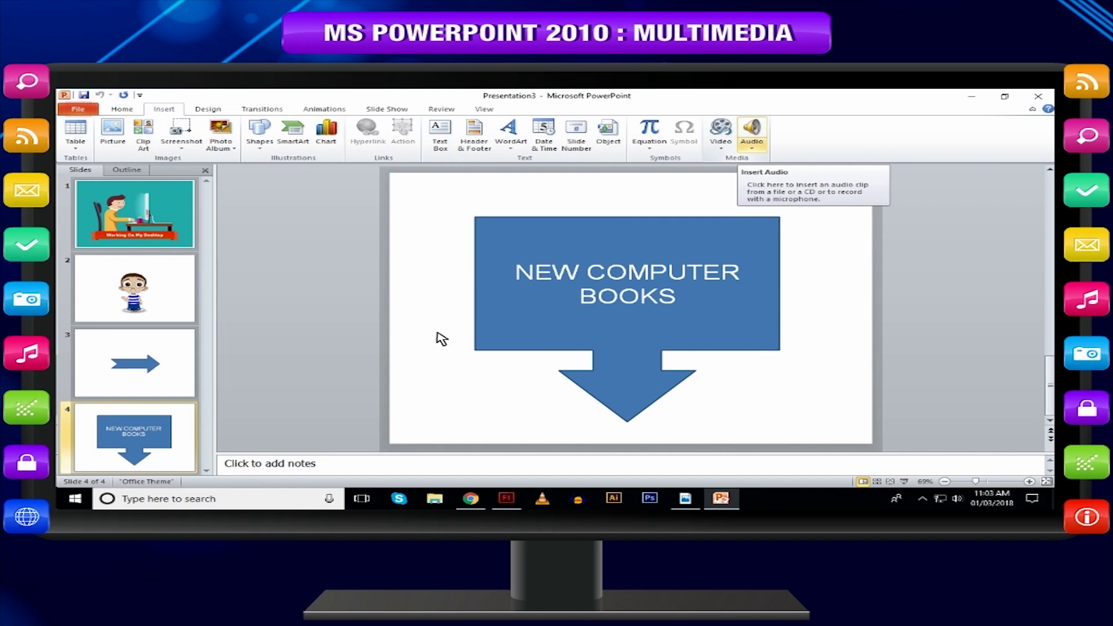
{"action": "left_click", "coordinate": [753, 146]}
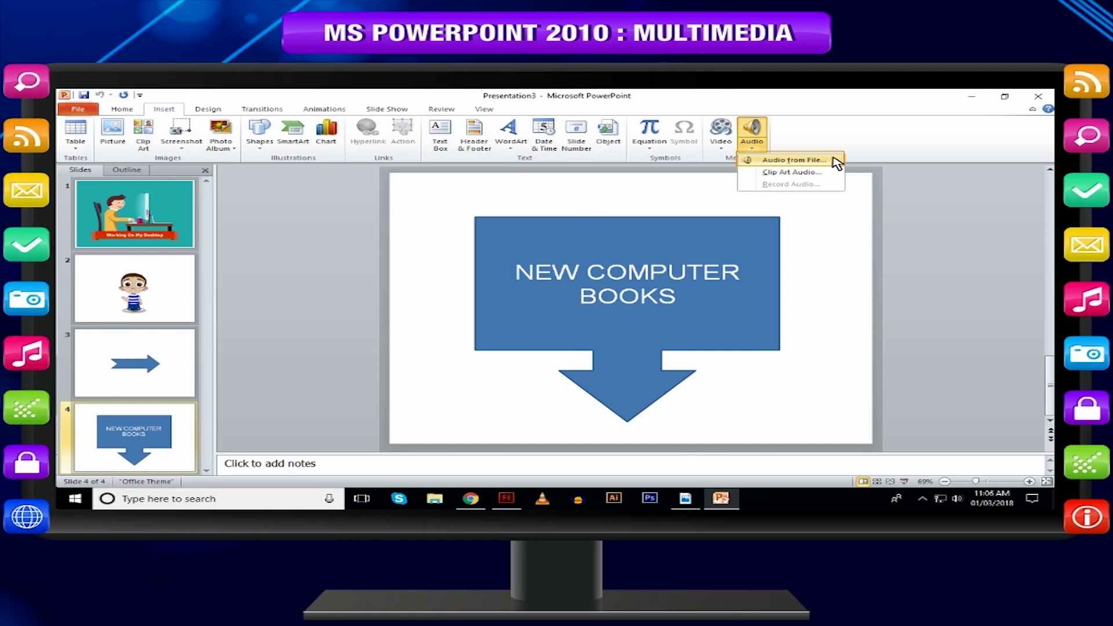
{"action": "left_click", "coordinate": [837, 163]}
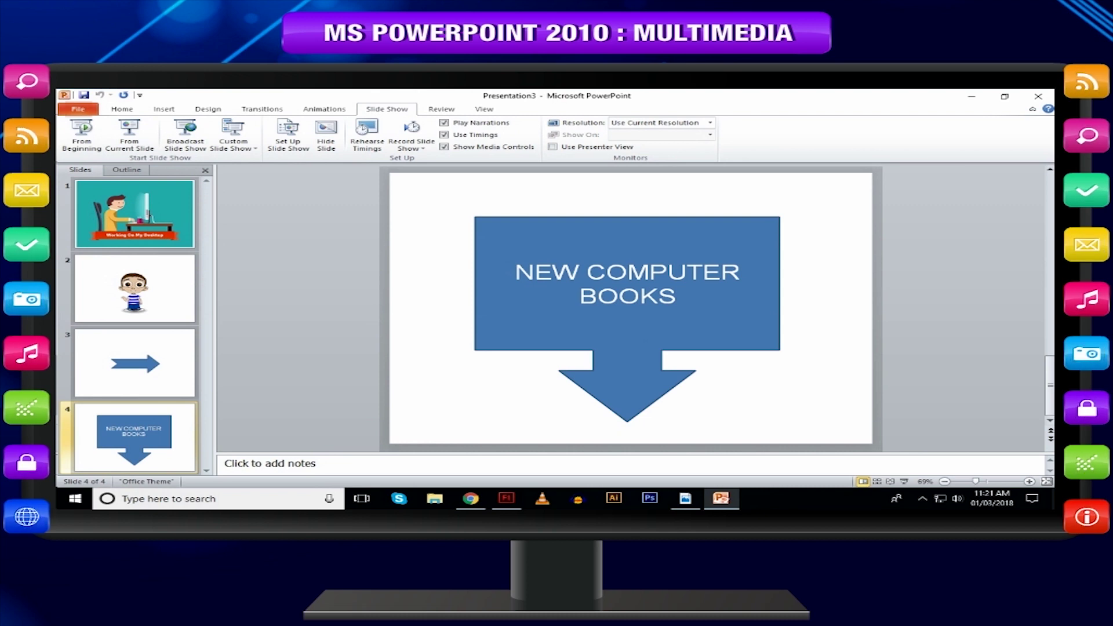
{"action": "left_click", "coordinate": [194, 152]}
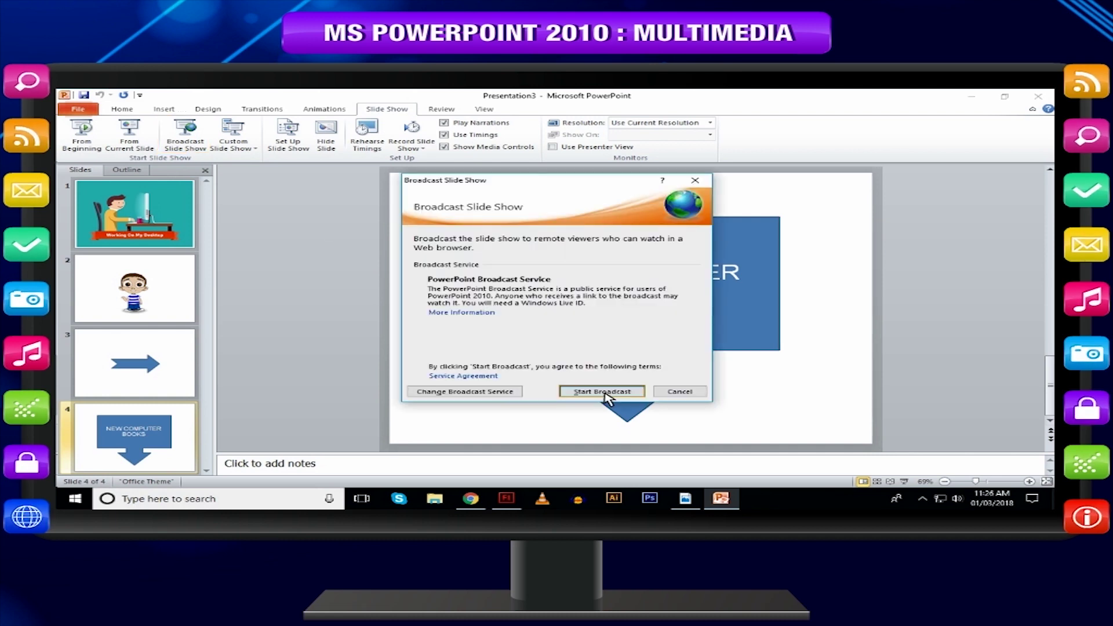
{"action": "left_click", "coordinate": [603, 392]}
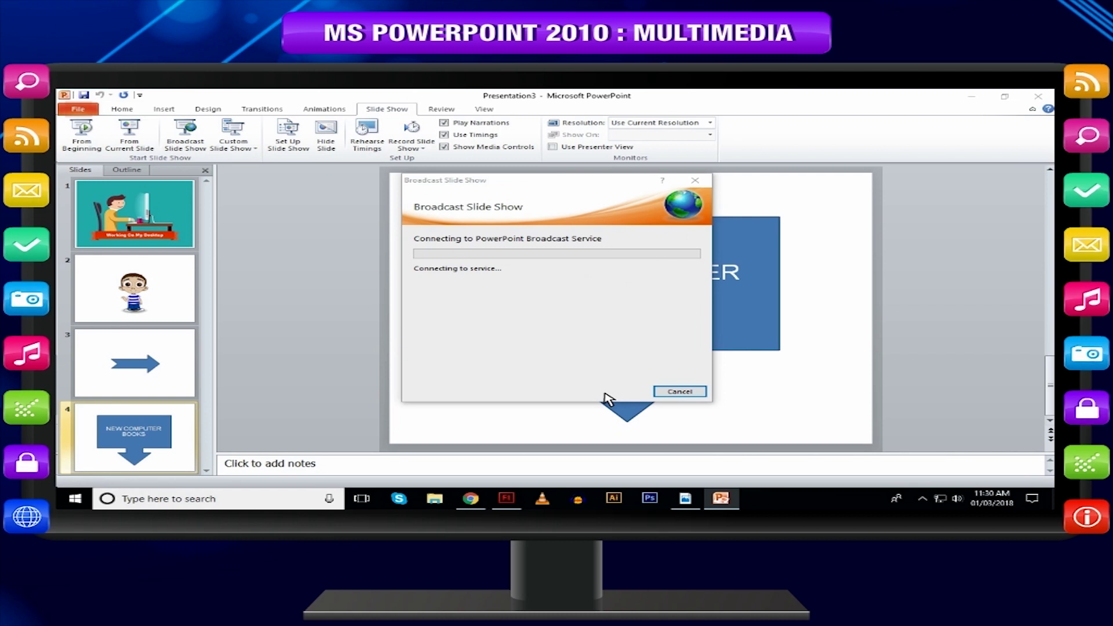